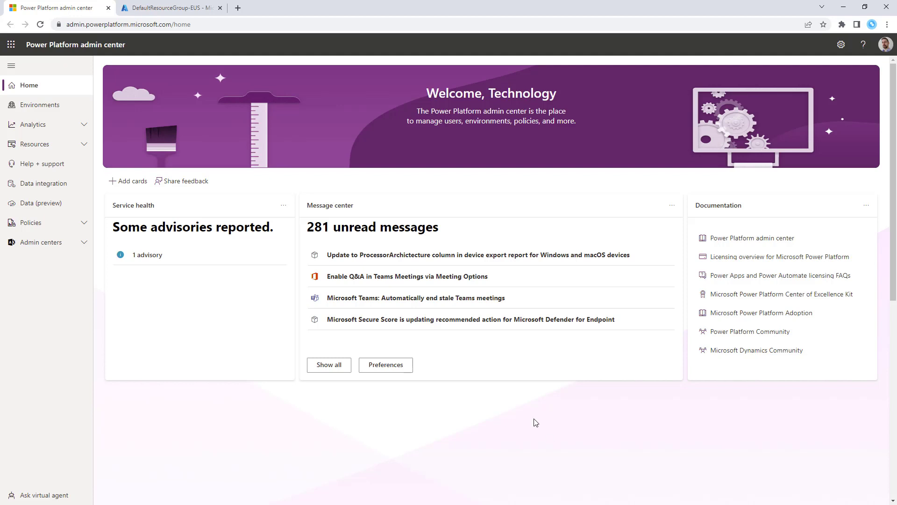
Step: Go to make.powerapps.com in the current tab to reach the Power Apps maker home
{"action": "left_click", "coordinate": [125, 25]}
{"action": "type", "text": "make"}
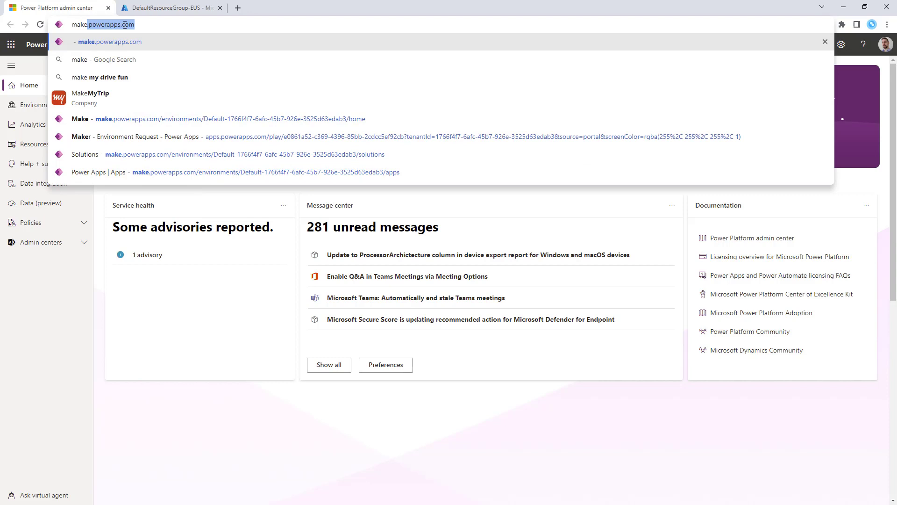
{"action": "key", "text": "Return"}
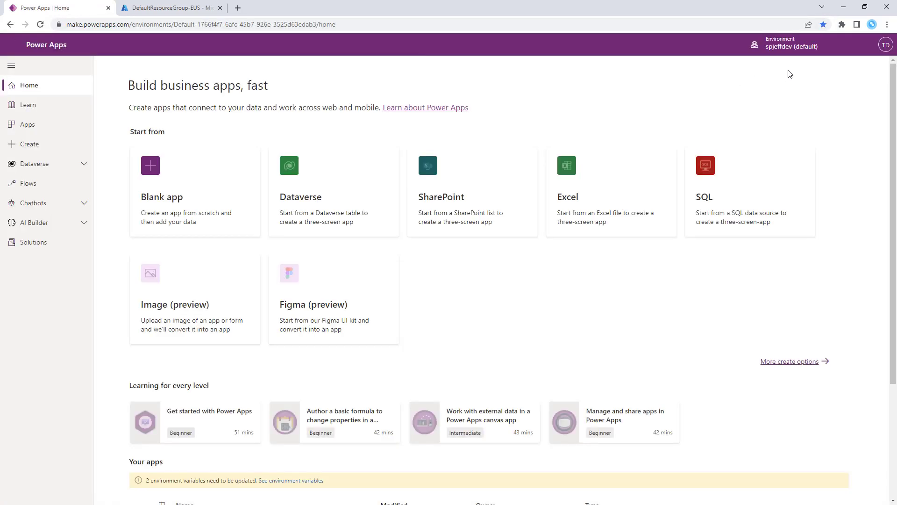
Step: Open the Power Apps settings menu to reach its Admin center link
{"action": "left_click", "coordinate": [840, 45]}
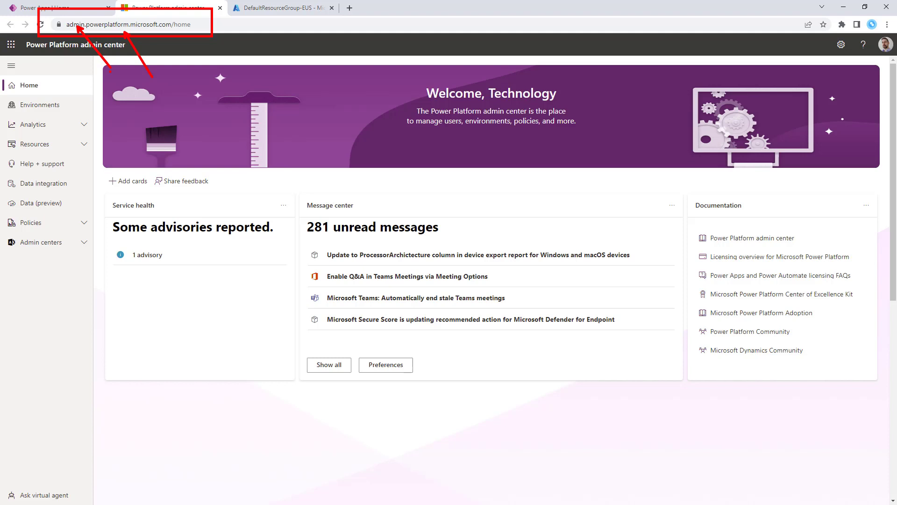
Step: Expand Analytics in the left navigation and go to Data export
{"action": "left_click", "coordinate": [77, 126]}
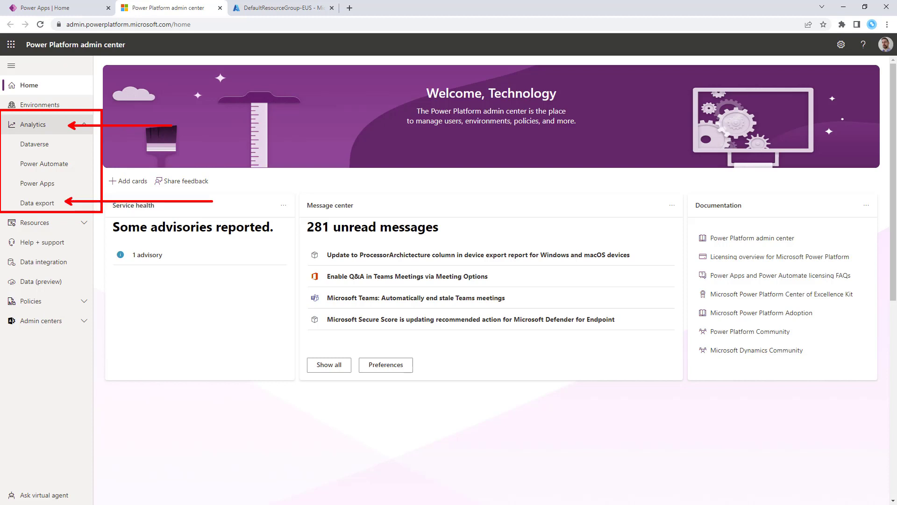
{"action": "left_click", "coordinate": [36, 211]}
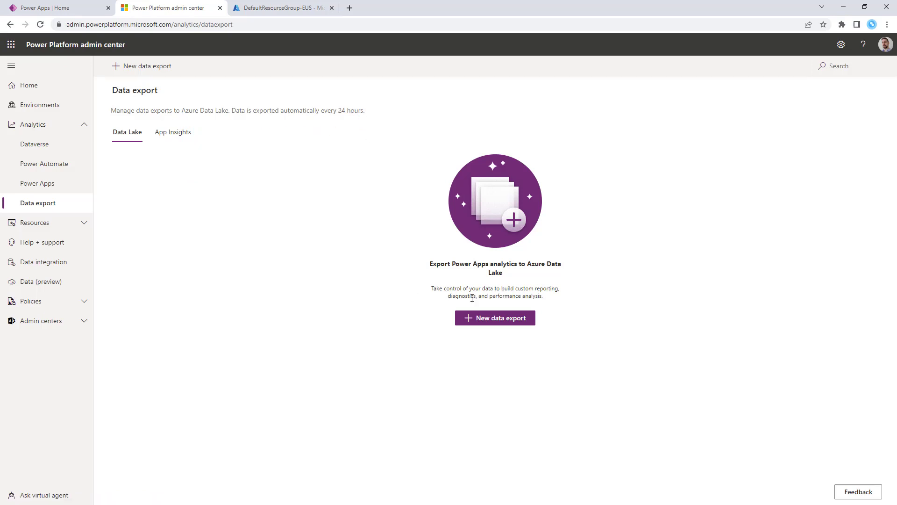
Step: Delete the existing CDS diagnostics export from the App Insights tab
{"action": "left_click", "coordinate": [497, 316]}
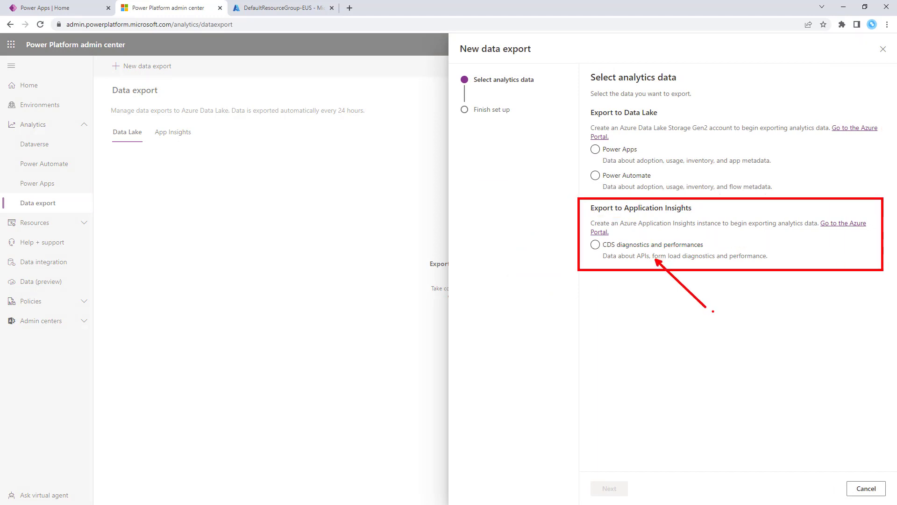
{"action": "left_click", "coordinate": [883, 49]}
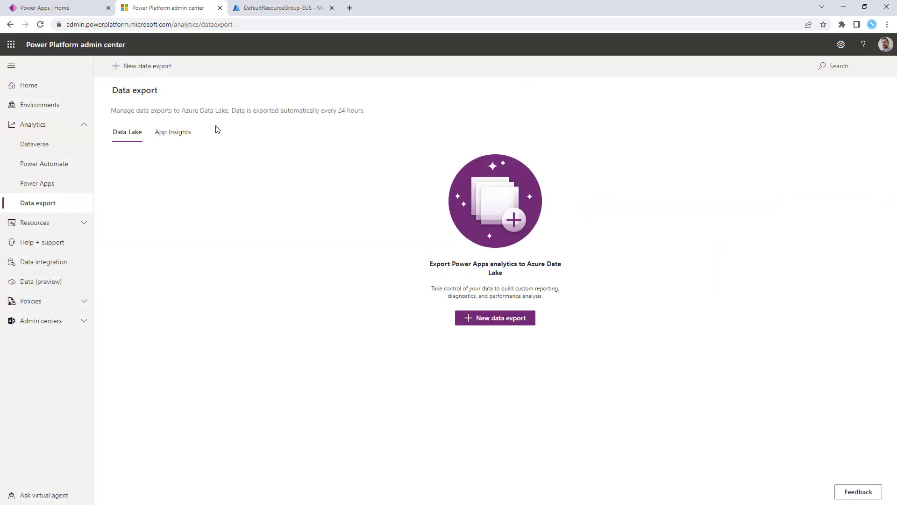
{"action": "left_click", "coordinate": [174, 133]}
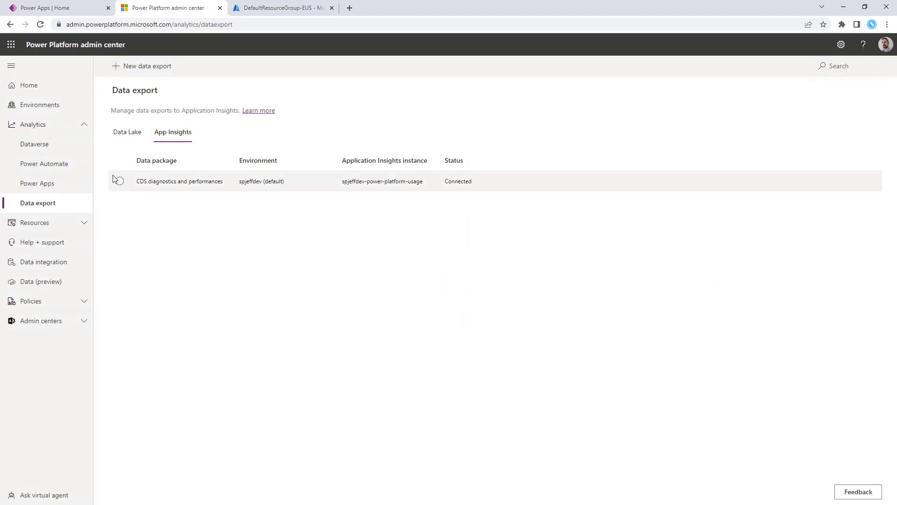
{"action": "left_click", "coordinate": [118, 181]}
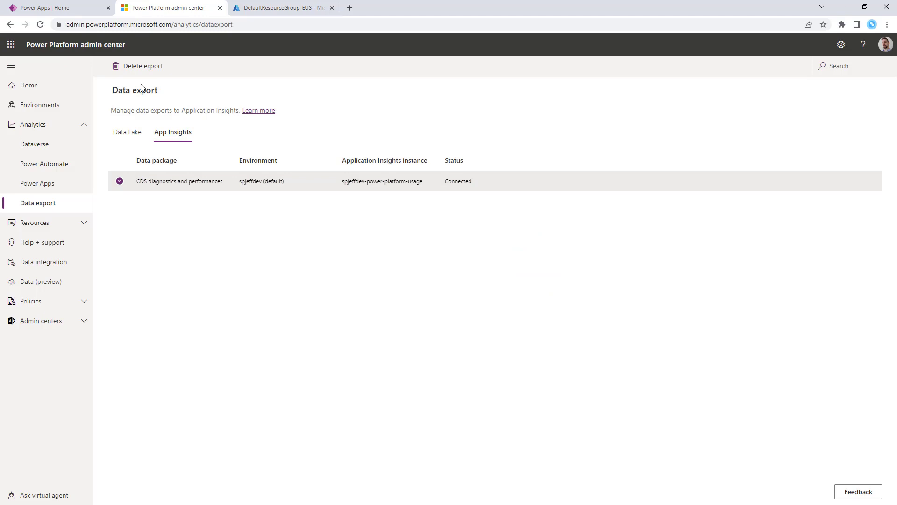
{"action": "left_click", "coordinate": [140, 66]}
{"action": "left_click", "coordinate": [442, 283]}
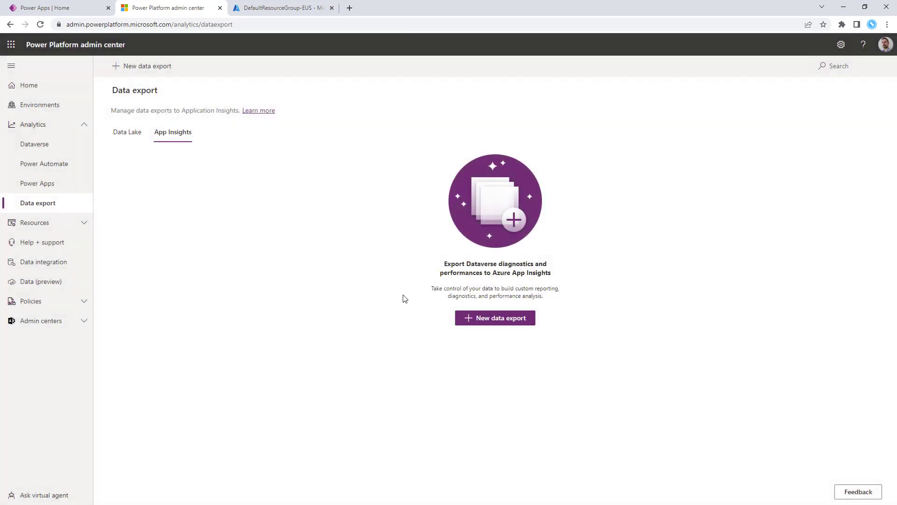
Step: Start a new CDS diagnostics export for the spjeffdev (default) environment
{"action": "left_click", "coordinate": [480, 319]}
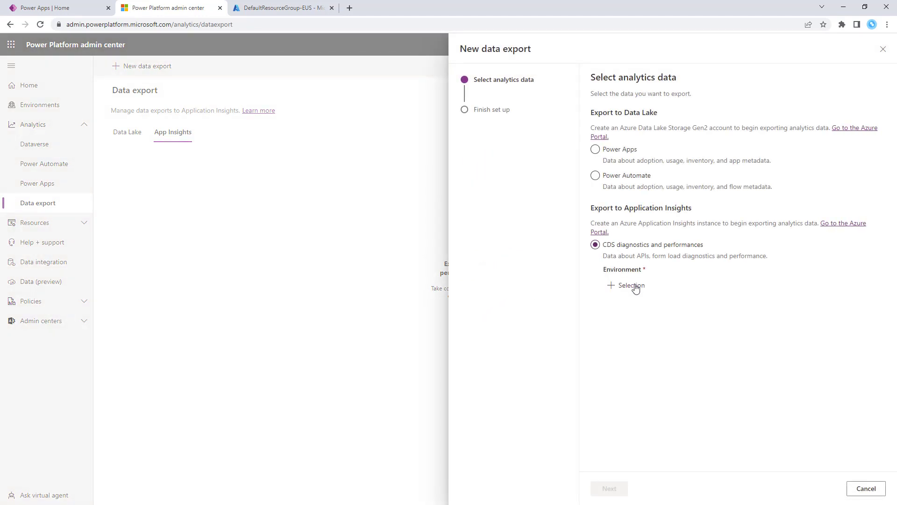
{"action": "left_click", "coordinate": [633, 284]}
{"action": "left_click", "coordinate": [663, 161]}
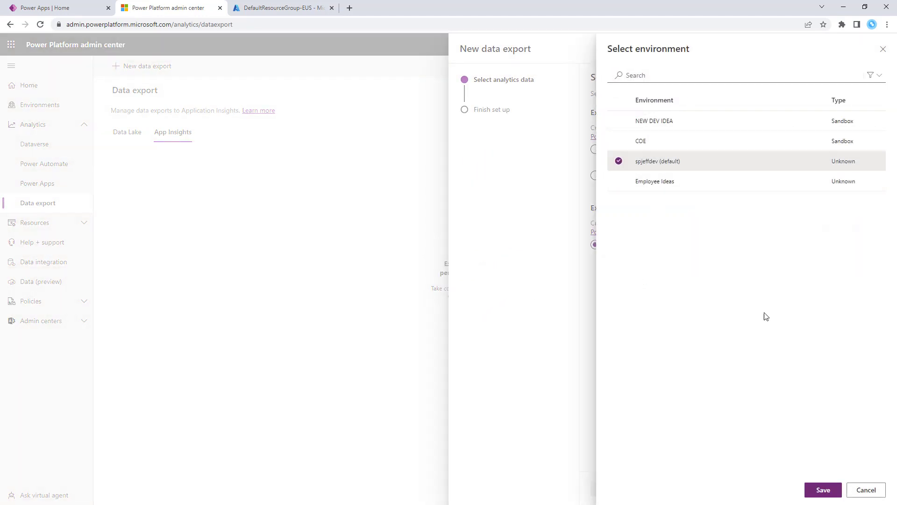
{"action": "left_click", "coordinate": [822, 489]}
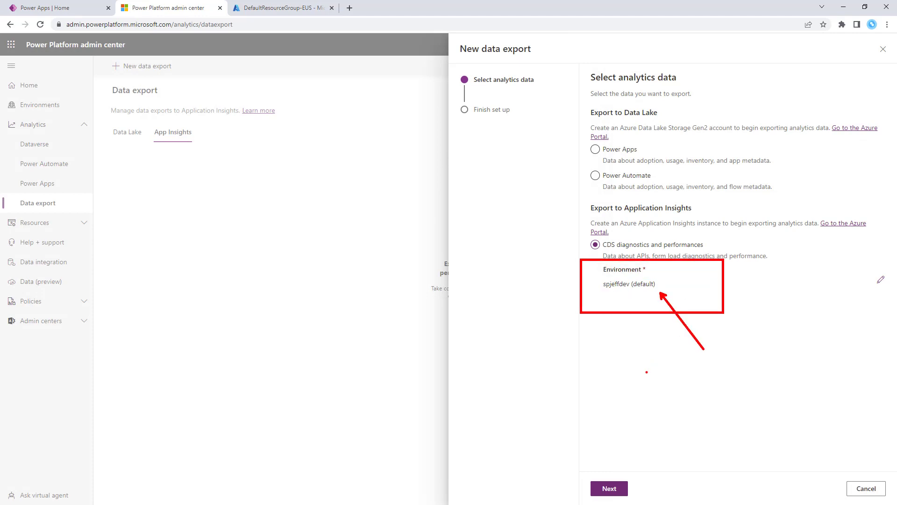
Step: Advance to the Application Insights details and check the Subscription list showing Azure subscription 1
{"action": "left_click", "coordinate": [610, 488]}
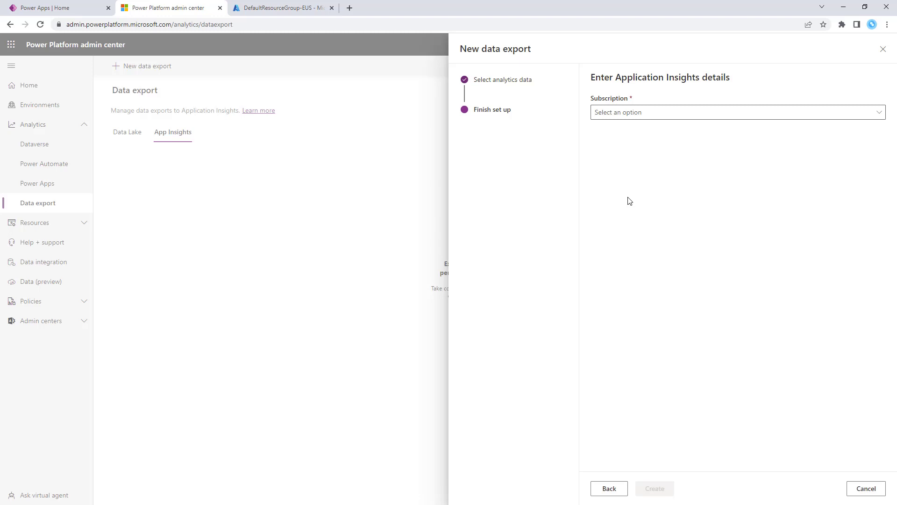
{"action": "left_click", "coordinate": [622, 114]}
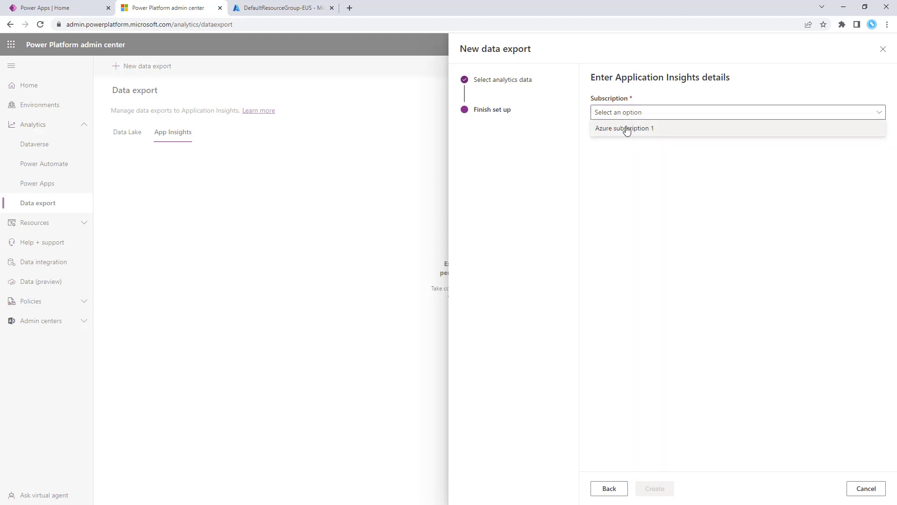
{"action": "left_click", "coordinate": [548, 135]}
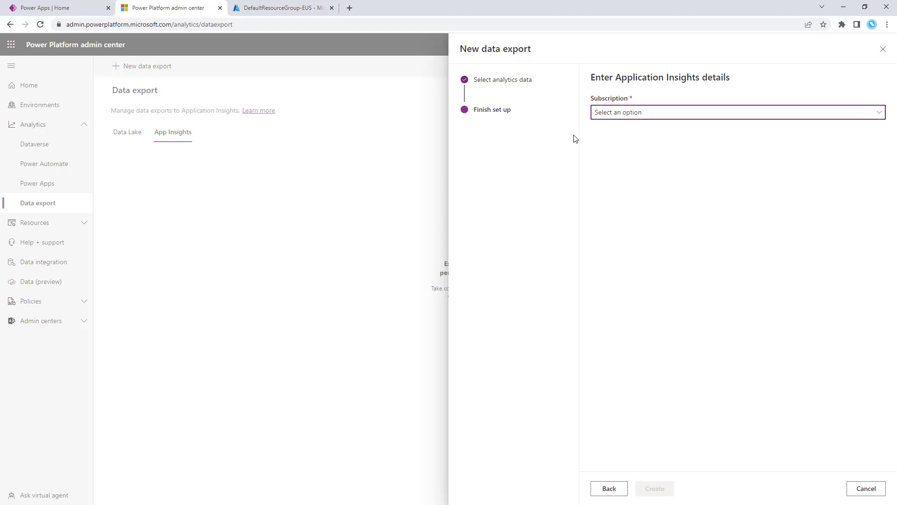
{"action": "left_click", "coordinate": [619, 114]}
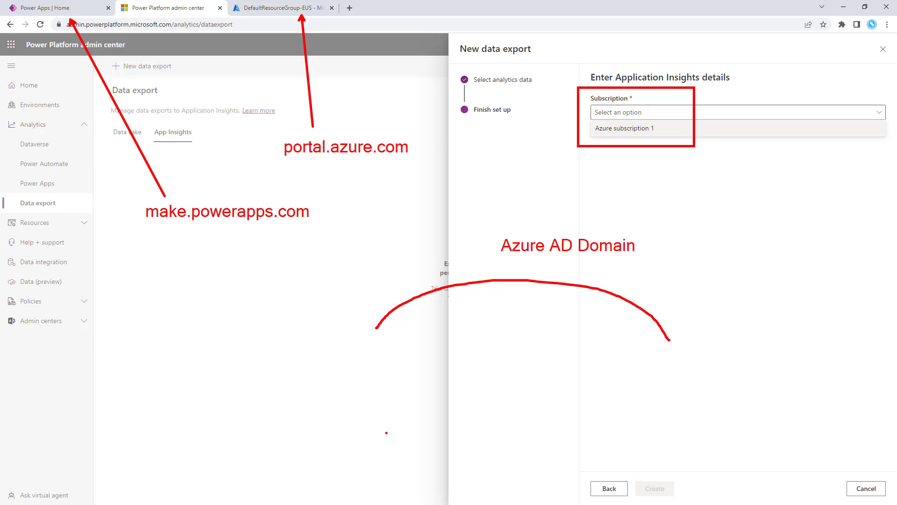
{"action": "mouse_move", "coordinate": [386, 433]}
{"action": "left_mouse_down"}
{"action": "mouse_move", "coordinate": [407, 433]}
{"action": "mouse_move", "coordinate": [417, 386]}
{"action": "mouse_move", "coordinate": [448, 415]}
{"action": "left_mouse_up"}
{"action": "left_click_drag", "start_coordinate": [417, 386], "coordinate": [421, 380]}
{"action": "left_click", "coordinate": [417, 374]}
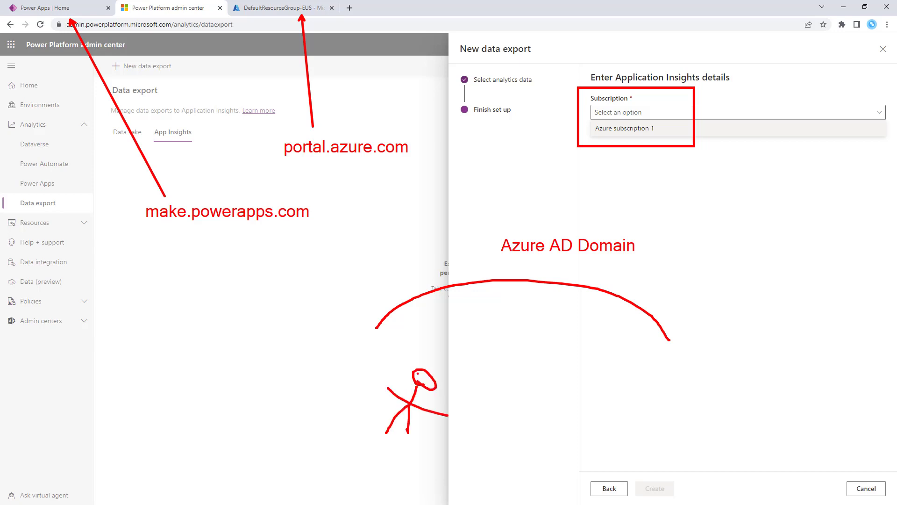
{"action": "type", "text": "PP"}
{"action": "type", "text": "t"}
{"action": "type", "text": "Azure"}
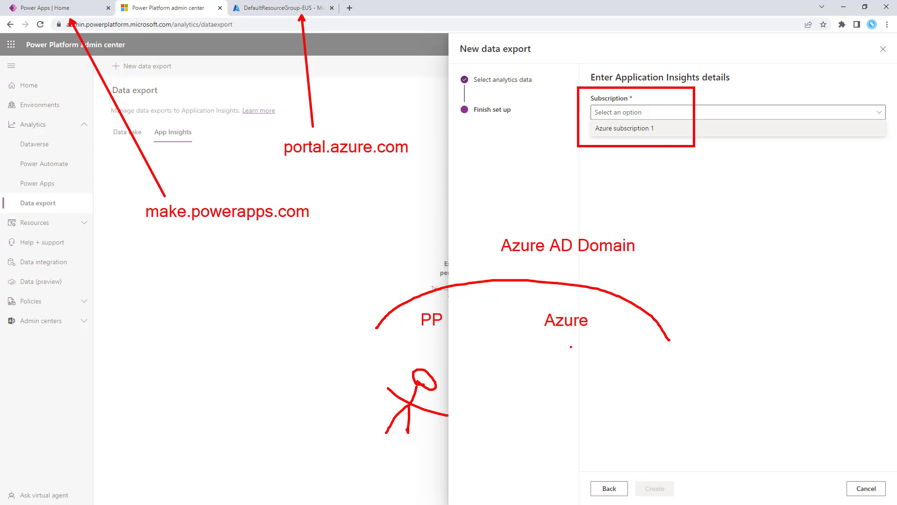
{"action": "type", "text": "t+ resources"}
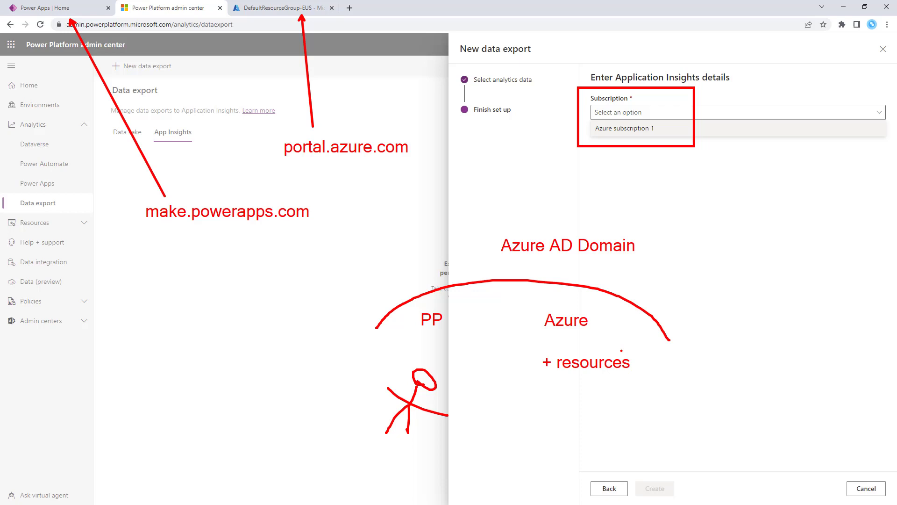
{"action": "key", "text": "Escape"}
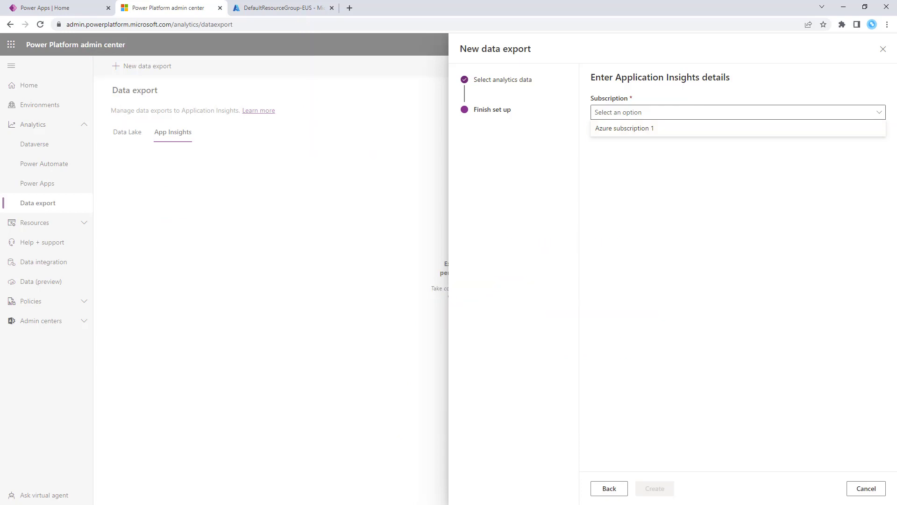
Step: From DefaultResourceGroup-EUS, start a new resource and search Azure for 'app in'
{"action": "left_click", "coordinate": [282, 9]}
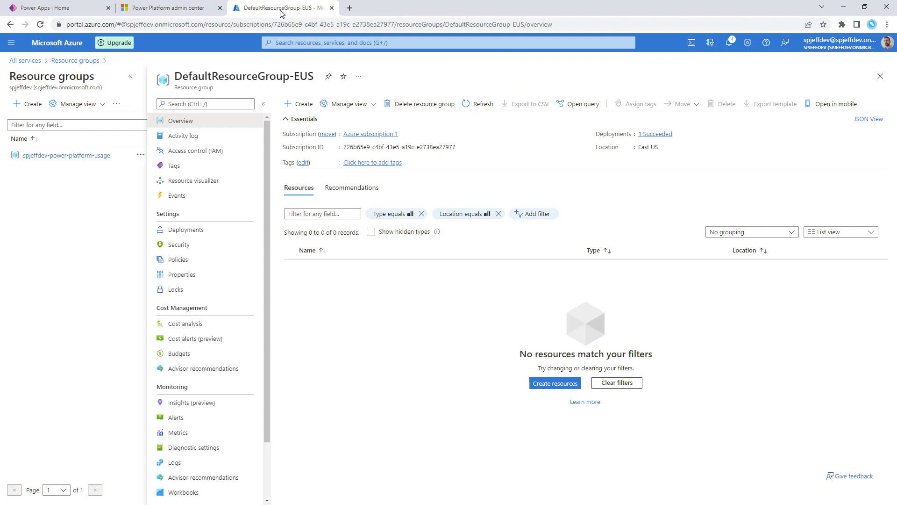
{"action": "left_click", "coordinate": [305, 104]}
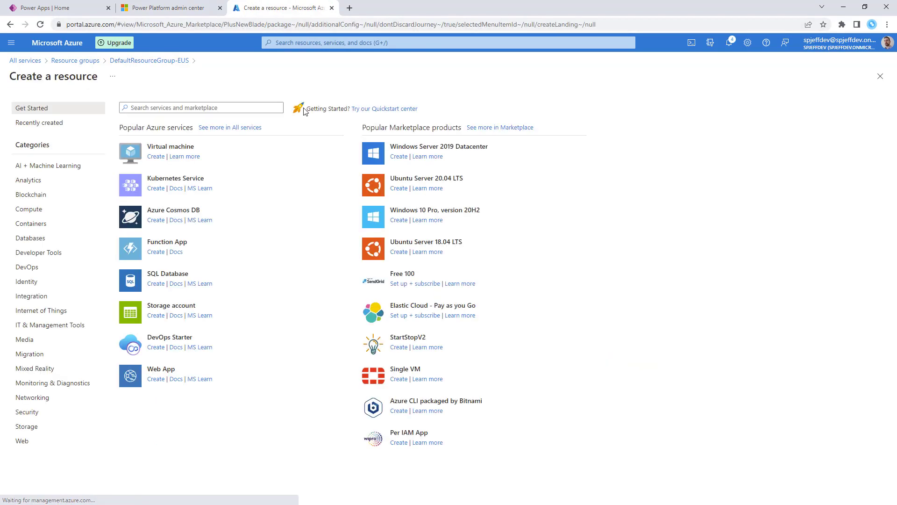
{"action": "left_click", "coordinate": [364, 43]}
{"action": "type", "text": "app in"}
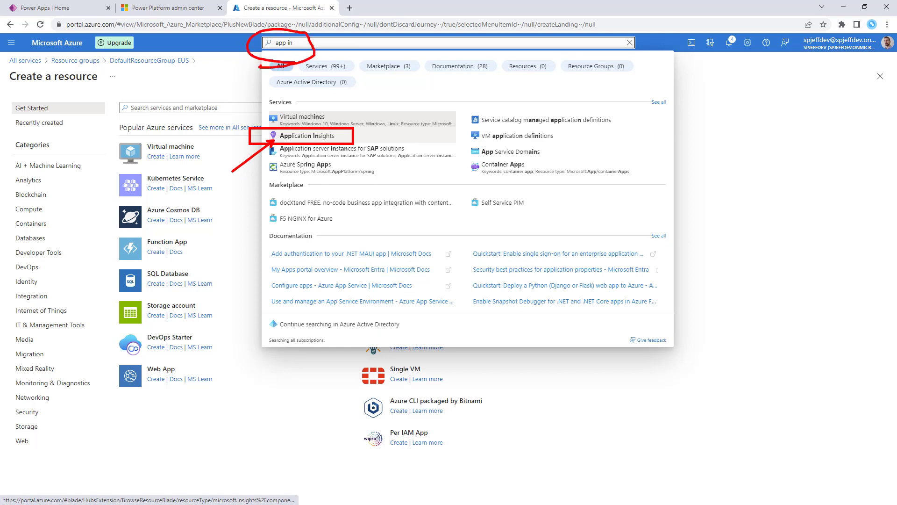
Step: Start a new Application Insights resource and copy the name spjeff-usage-cds from the notes
{"action": "left_click", "coordinate": [294, 137]}
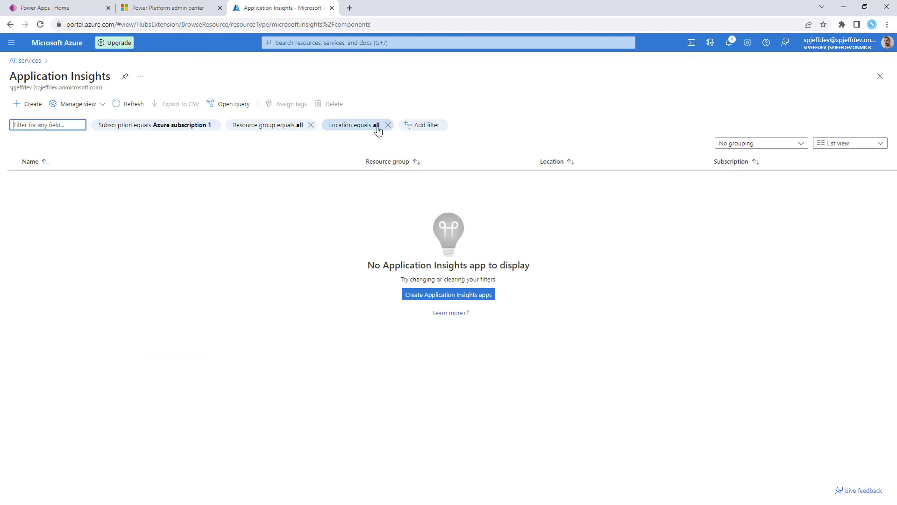
{"action": "left_click", "coordinate": [426, 295]}
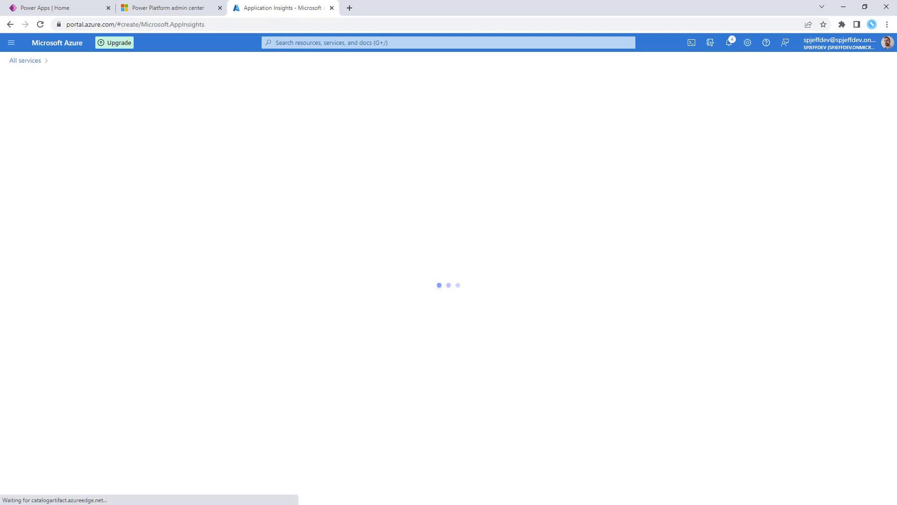
{"action": "key", "text": "alt+Tab"}
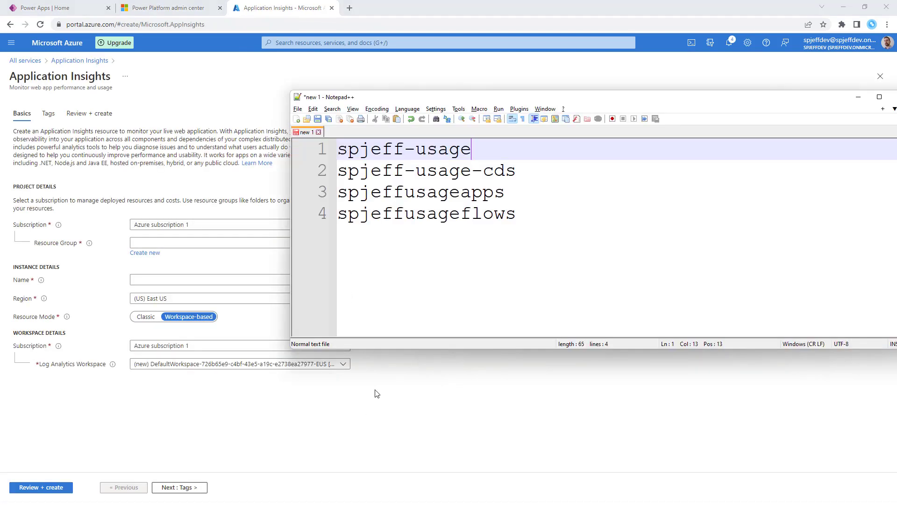
{"action": "left_click_drag", "start_coordinate": [473, 150], "coordinate": [337, 150]}
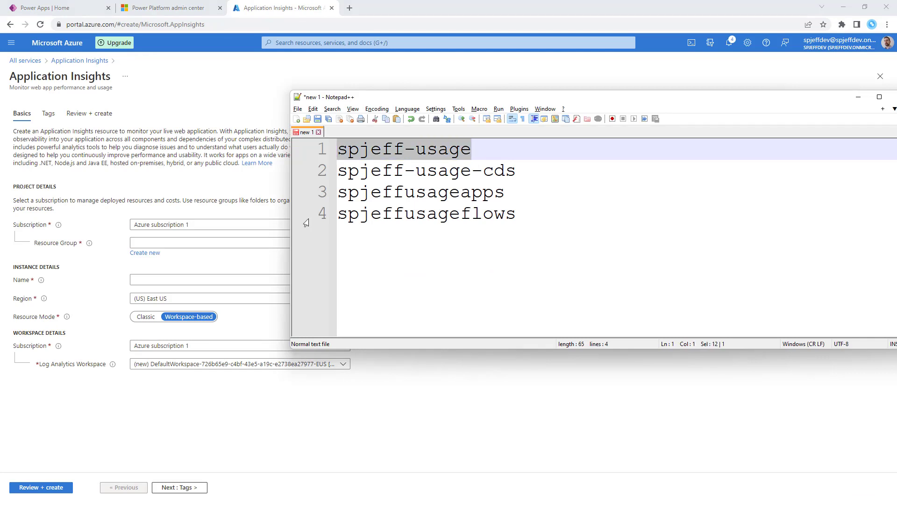
{"action": "left_click_drag", "start_coordinate": [530, 176], "coordinate": [337, 171]}
{"action": "key", "text": "ctrl+c"}
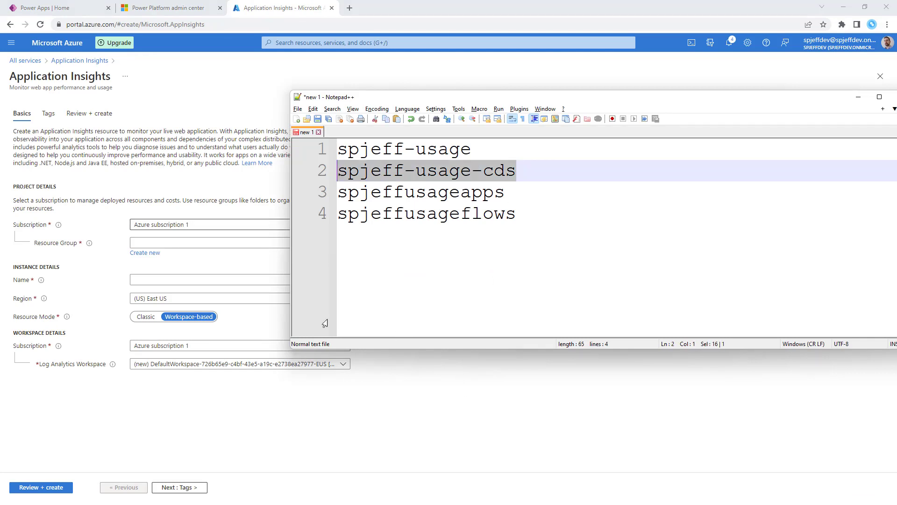
{"action": "left_click", "coordinate": [308, 441]}
Step: Choose resource group spjeffdev-power-platform-usage and paste spjeff-usage-cds as the name
{"action": "left_click", "coordinate": [171, 242]}
{"action": "left_click", "coordinate": [183, 275]}
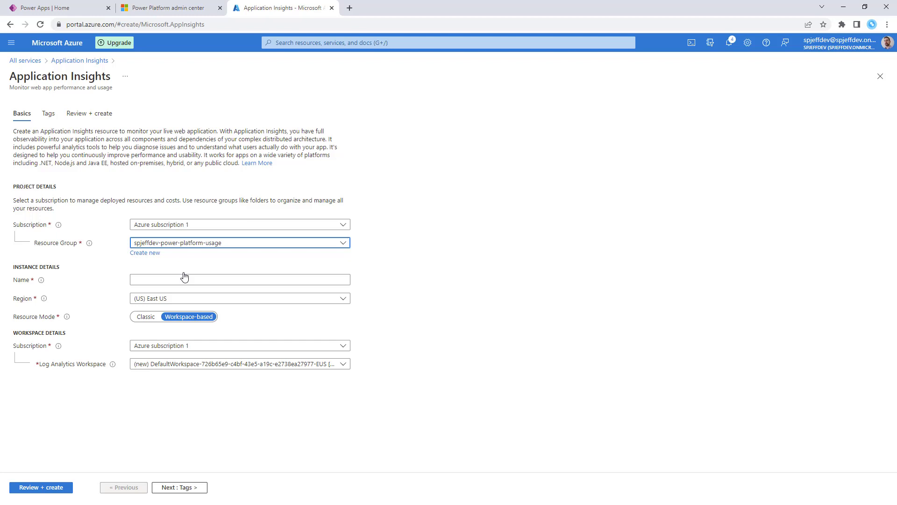
{"action": "left_click", "coordinate": [183, 279]}
{"action": "key", "text": "ctrl+v"}
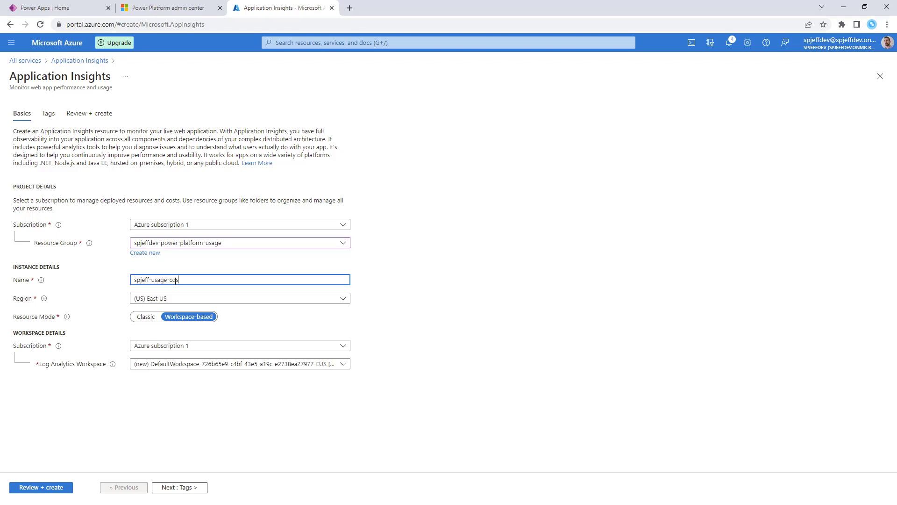
{"action": "left_click", "coordinate": [420, 309]}
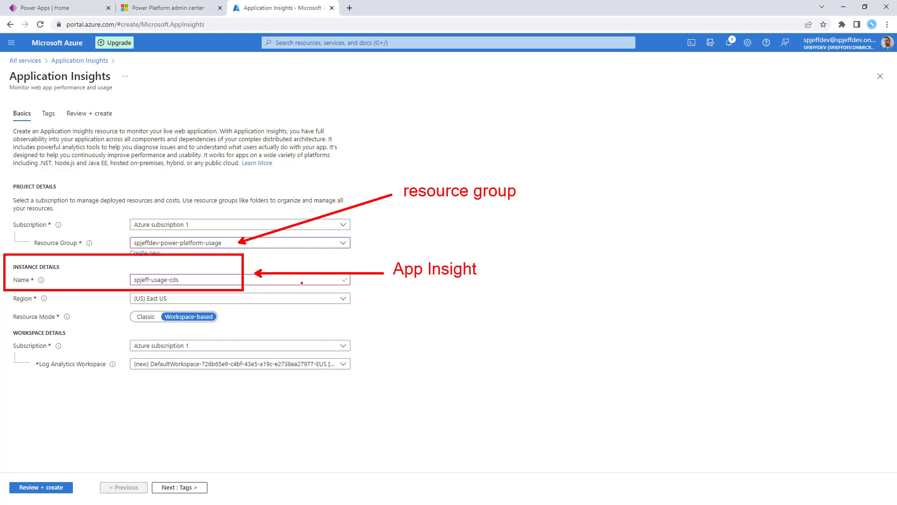
Step: Review and create spjeff-usage-cds, starting its deployment after validation passes
{"action": "left_click", "coordinate": [49, 488]}
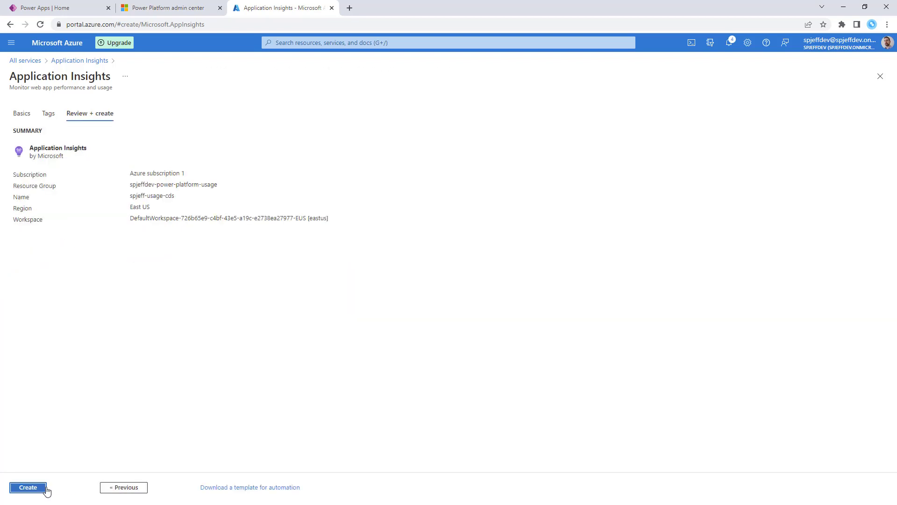
{"action": "left_click", "coordinate": [42, 489]}
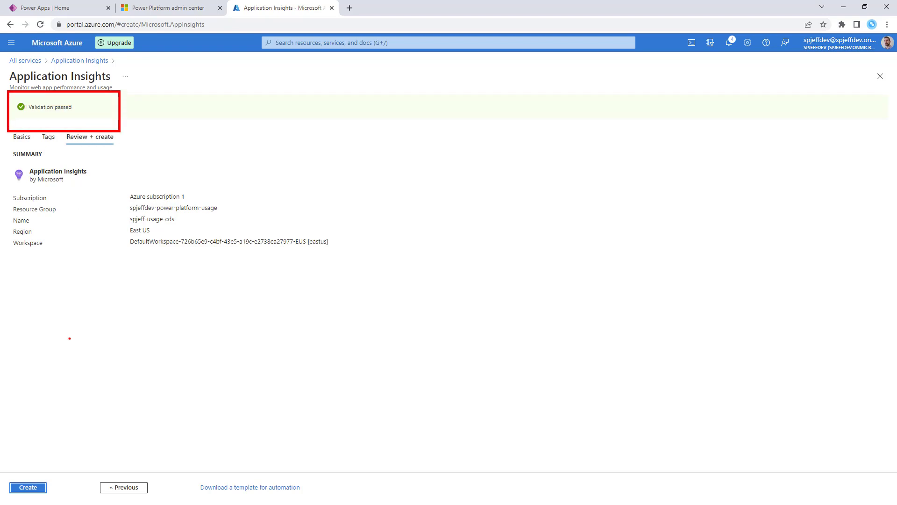
{"action": "left_click", "coordinate": [25, 490]}
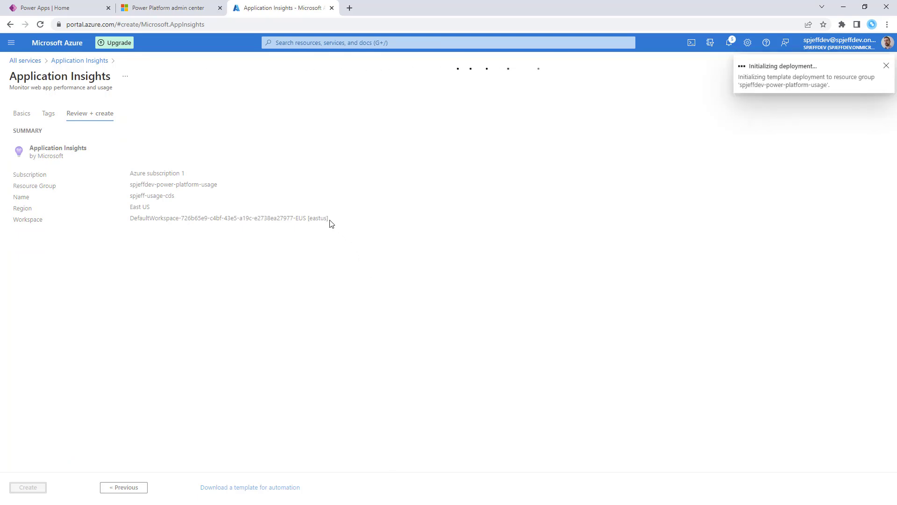
Step: In the admin center export, pick Azure subscription 1 and resource group spjeffdev-power-platform-usage
{"action": "left_click", "coordinate": [66, 11]}
{"action": "left_click", "coordinate": [173, 8]}
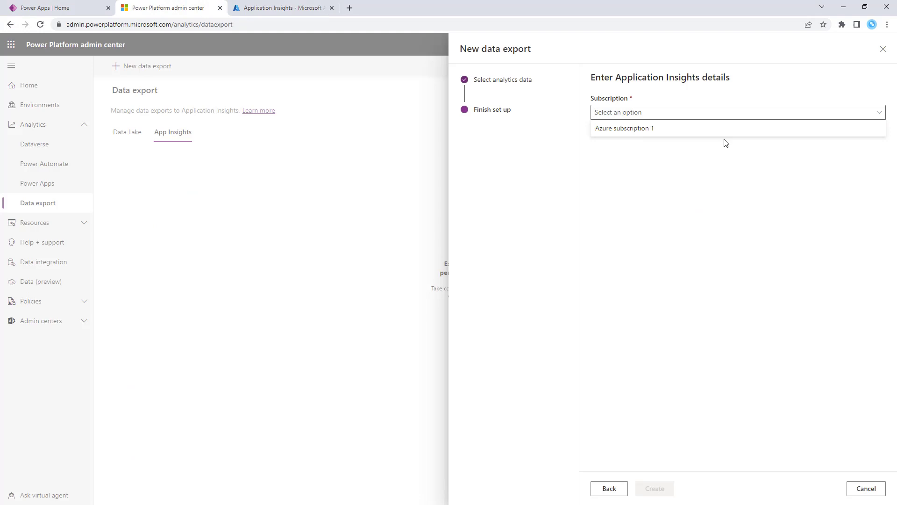
{"action": "left_click", "coordinate": [663, 135]}
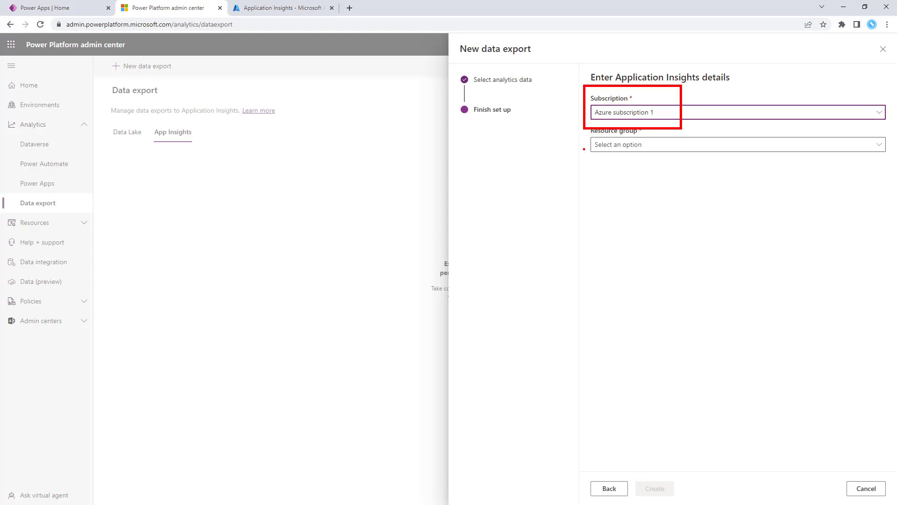
{"action": "left_click", "coordinate": [619, 146]}
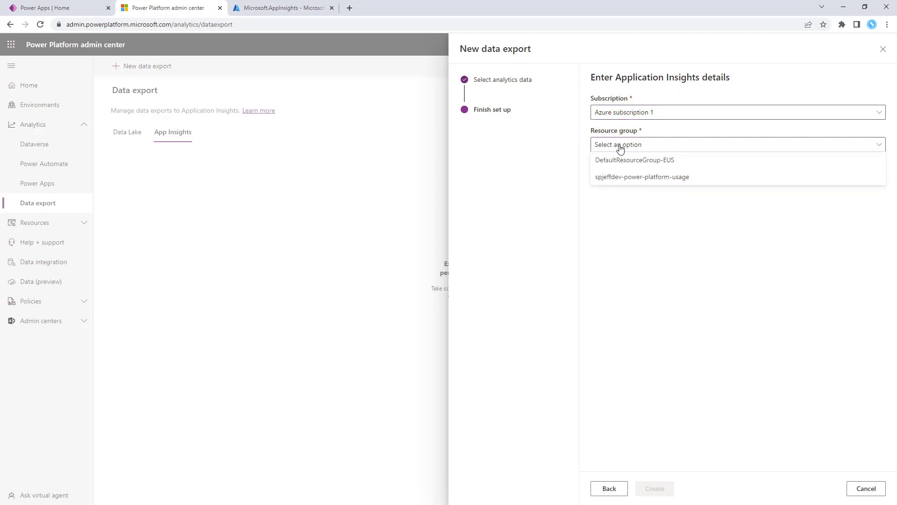
{"action": "left_click", "coordinate": [626, 177]}
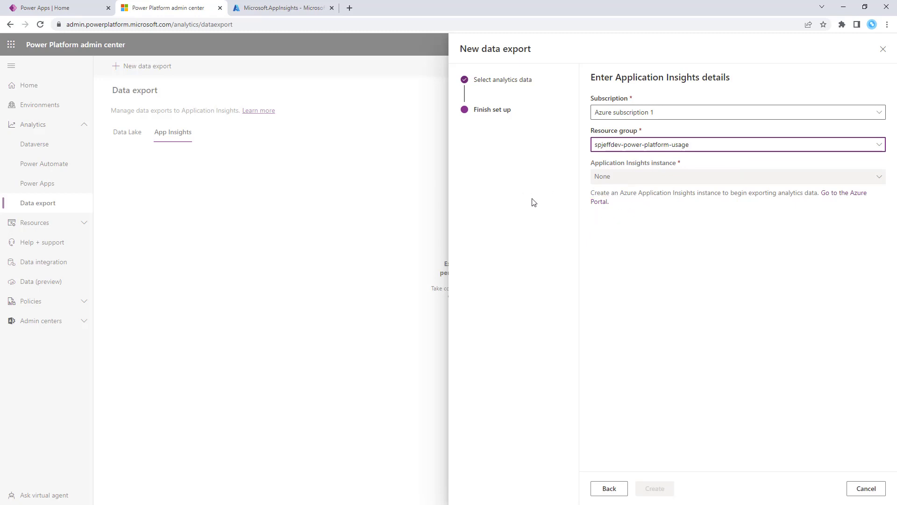
Step: Verify in Azure that the deployment succeeded, then go back to the New data export panel
{"action": "left_click", "coordinate": [288, 11]}
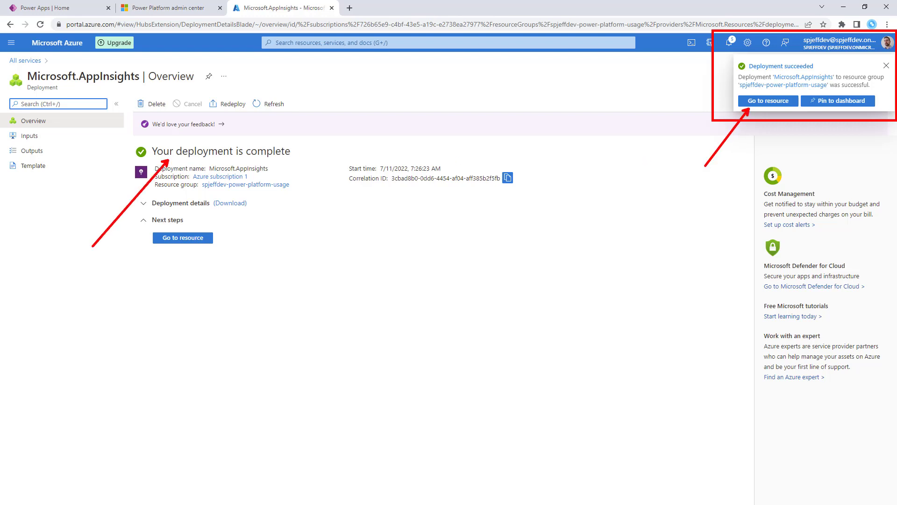
{"action": "left_click", "coordinate": [185, 9]}
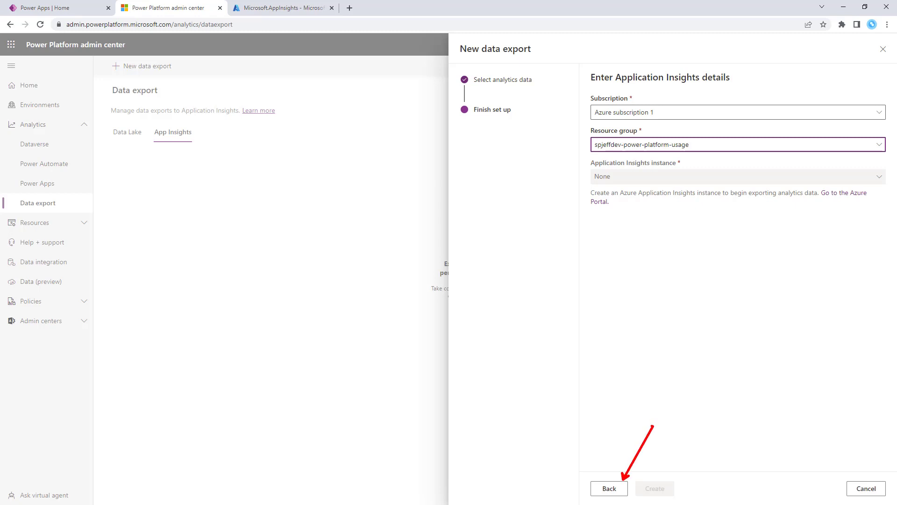
Step: Advance to the Application Insights details and select the spjeffdev-power-platform-usage resource group
{"action": "left_click", "coordinate": [615, 487]}
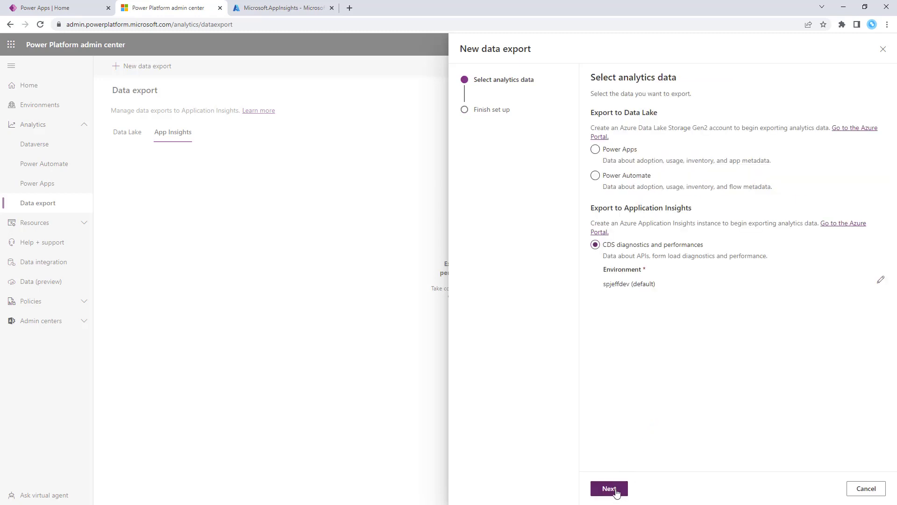
{"action": "left_click", "coordinate": [615, 488]}
{"action": "left_click", "coordinate": [635, 147]}
{"action": "left_click", "coordinate": [645, 160]}
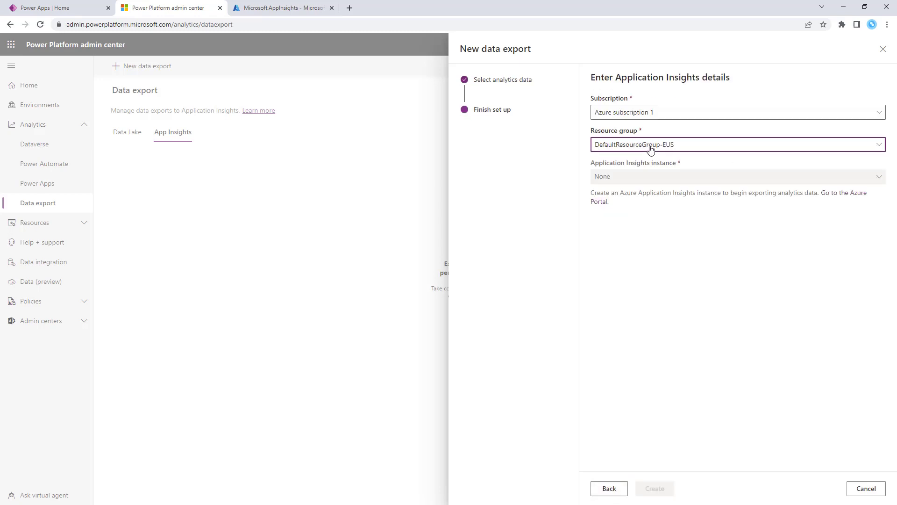
{"action": "left_click", "coordinate": [650, 146]}
{"action": "left_click", "coordinate": [647, 176]}
Step: Choose spjeff-usage-cds as the Application Insights instance and create the data export
{"action": "left_click", "coordinate": [645, 176]}
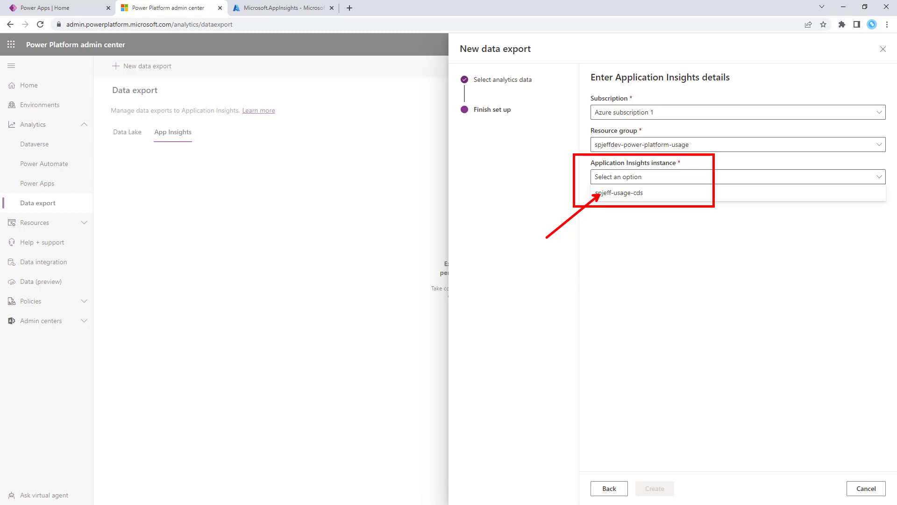
{"action": "left_click", "coordinate": [628, 194]}
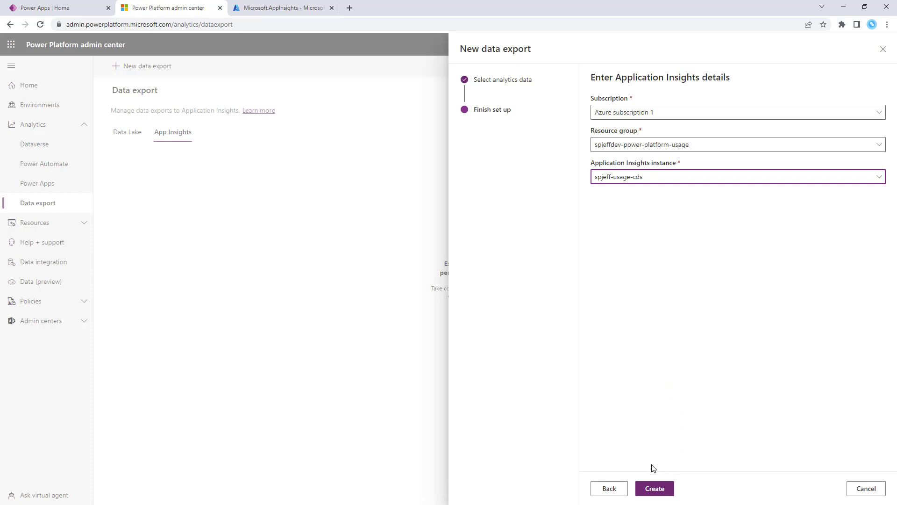
{"action": "left_click", "coordinate": [655, 494]}
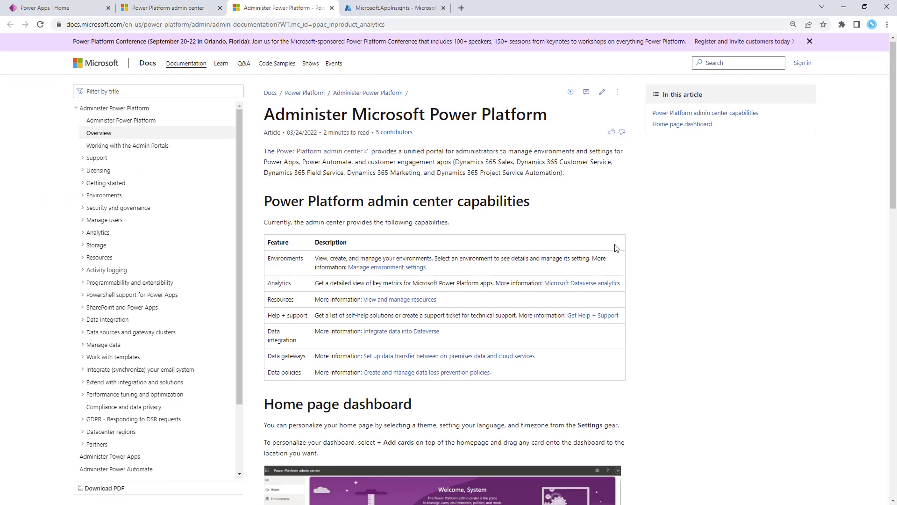
{"action": "scroll", "coordinate": [617, 245], "scroll_direction": "down", "scroll_amount": 9}
Step: Scroll down and back up through the Administer Microsoft Power Platform Docs article
{"action": "scroll", "coordinate": [617, 245], "scroll_direction": "up", "scroll_amount": 10}
{"action": "scroll", "coordinate": [617, 247], "scroll_direction": "up", "scroll_amount": 7}
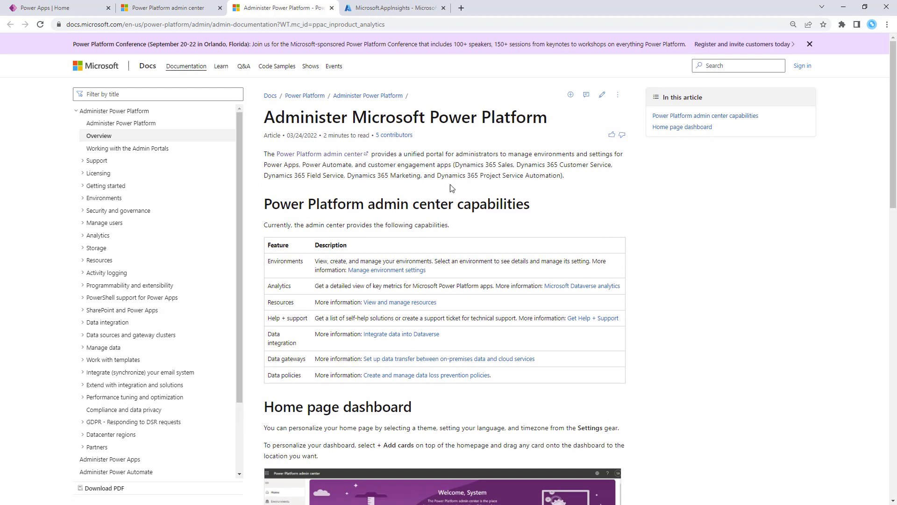
{"action": "left_click", "coordinate": [161, 9]}
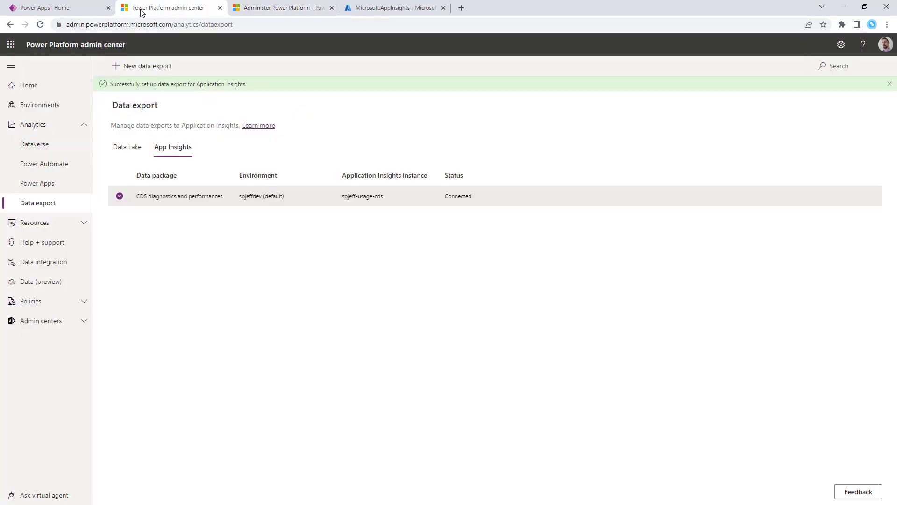